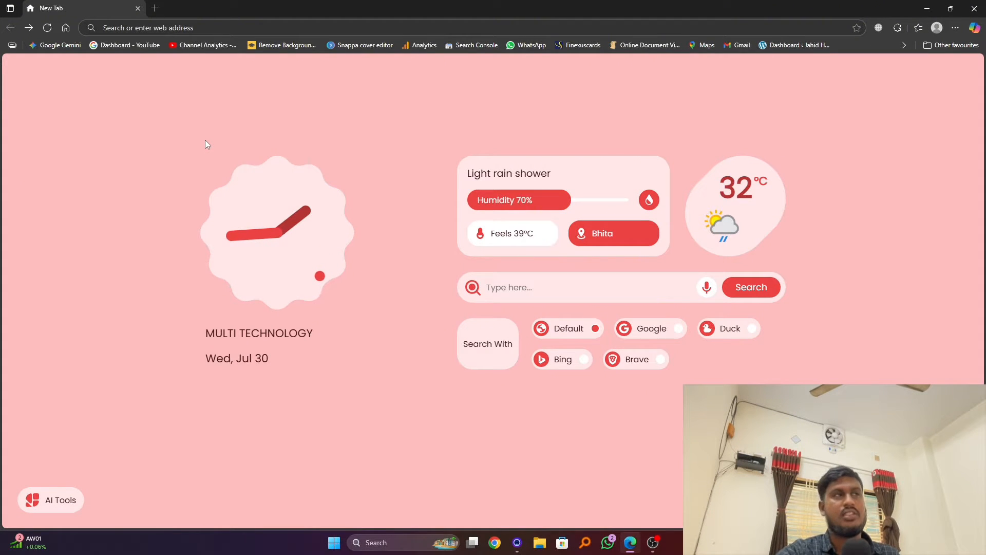
# Go to the python.org website.
pyautogui.click(151, 28)
pyautogui.write('PAY')
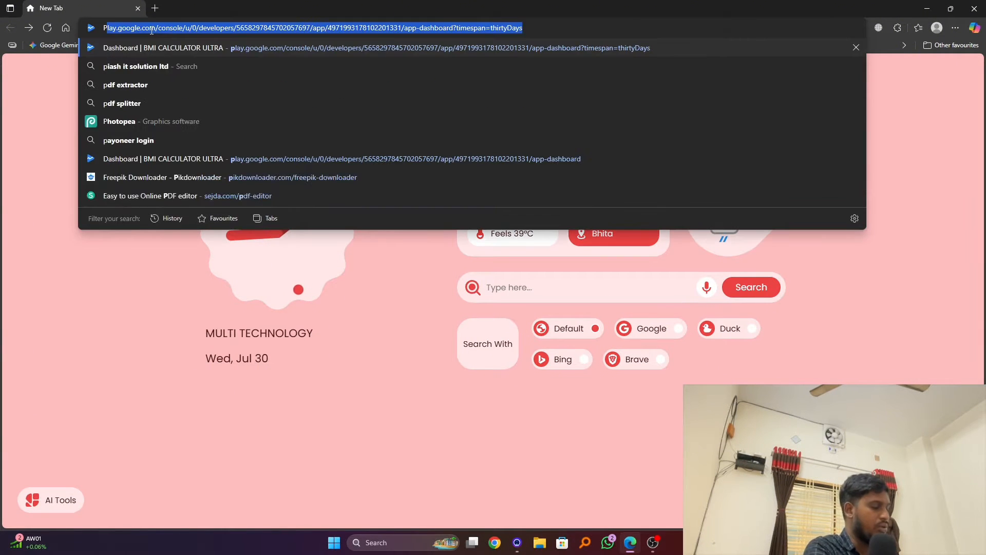
pyautogui.press('BackSpace')
pyautogui.press('BackSpace')
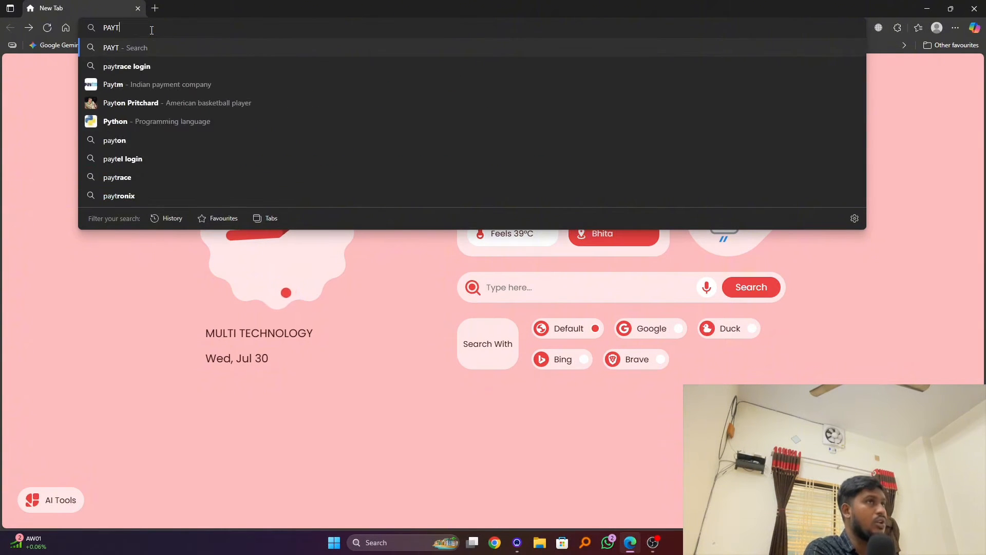
pyautogui.press('BackSpace')
pyautogui.press('BackSpace')
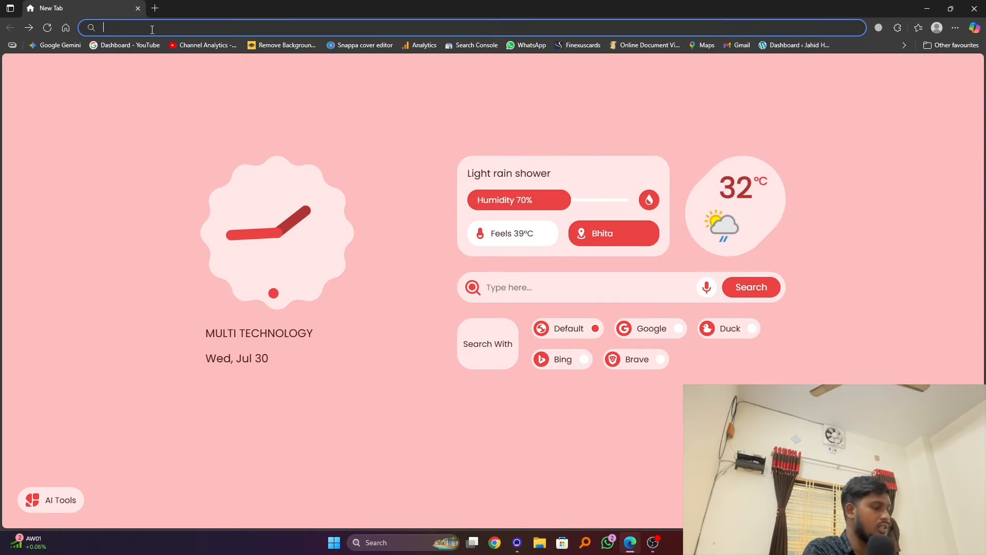
pyautogui.write('PYTH')
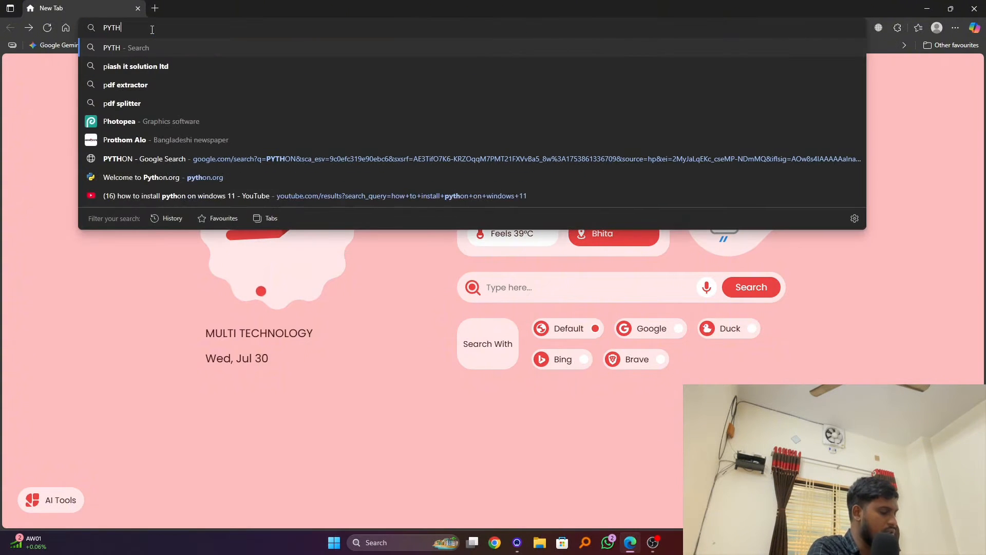
pyautogui.write('ON.ORG')
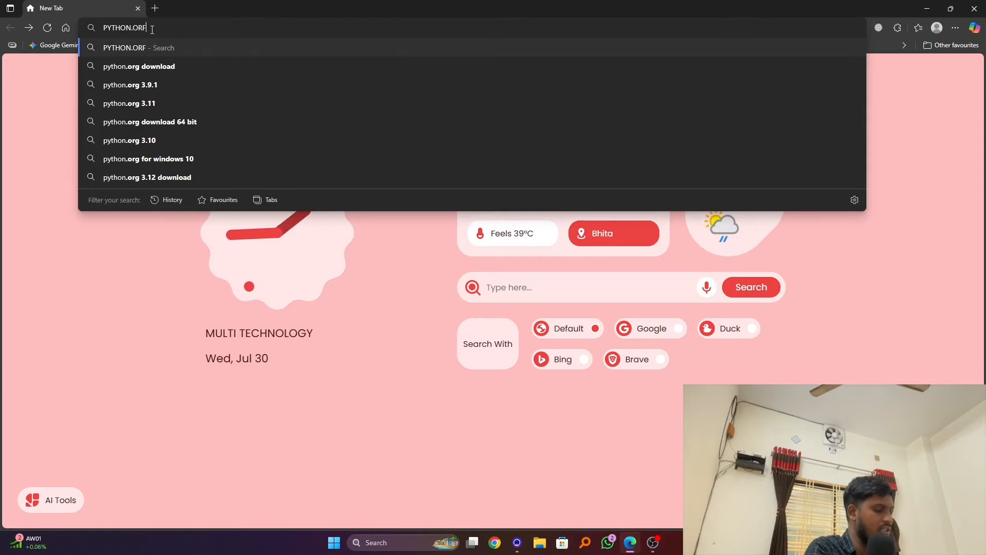
pyautogui.press('Return')
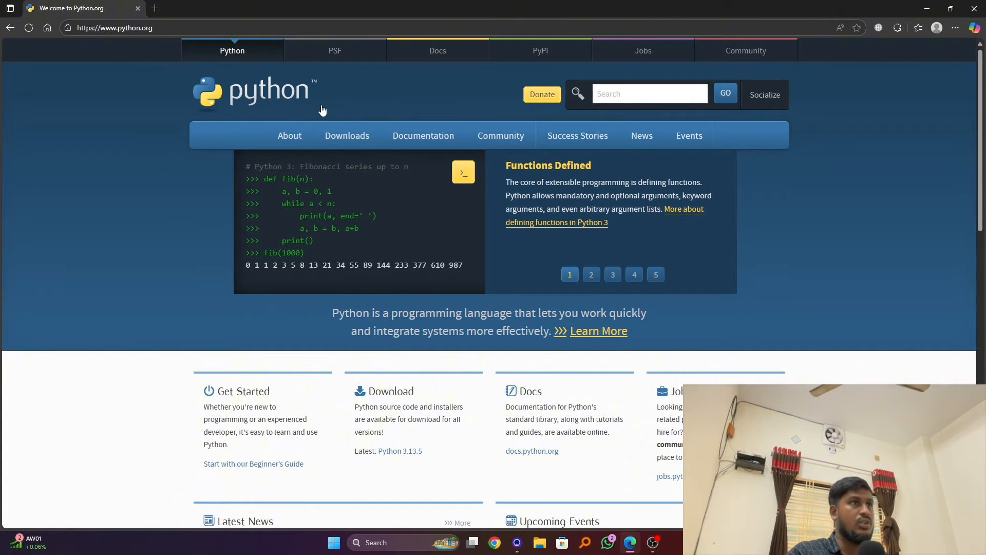
# Download the Python 3.13.5 installer for Windows and launch its setup.
pyautogui.moveTo(339, 133)
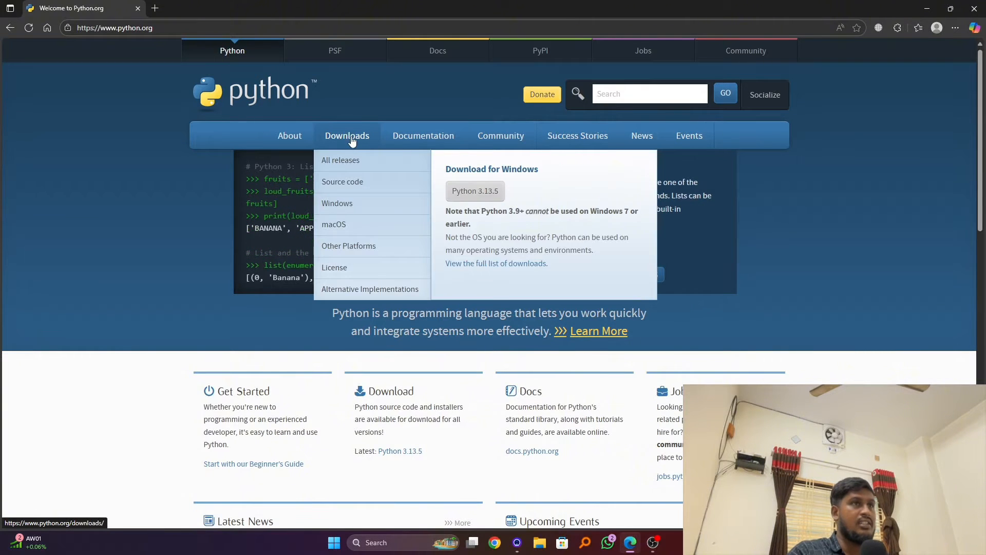
pyautogui.click(468, 195)
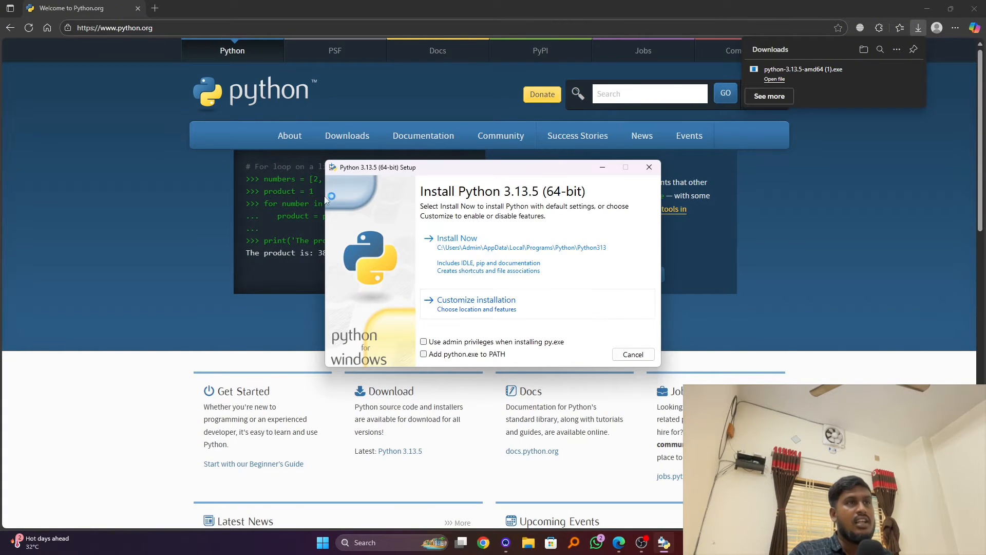
pyautogui.moveTo(436, 171); pyautogui.dragTo(437, 135)
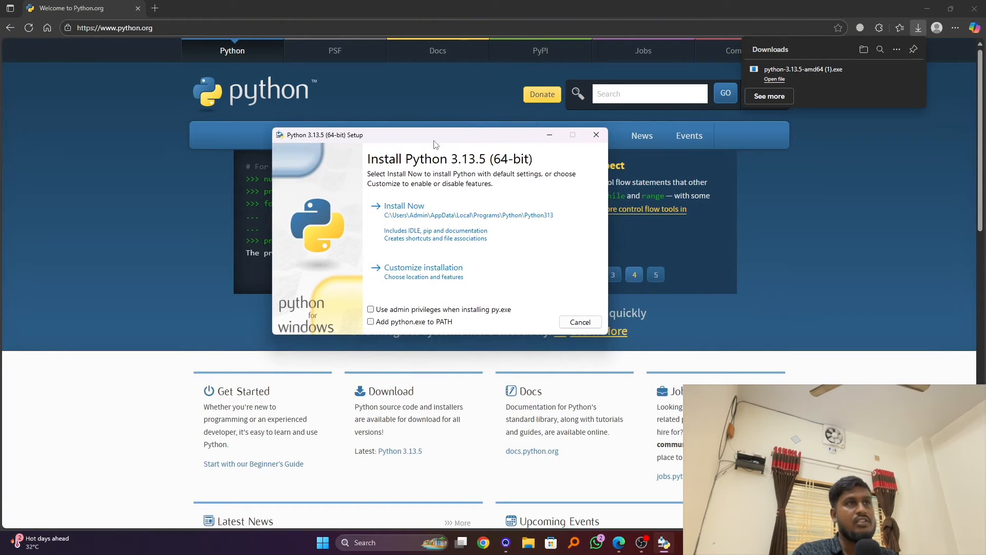
# Enable admin privileges for py.exe and adding python.exe to PATH, and choose a customized installation with all optional features kept.
pyautogui.click(371, 309)
pyautogui.click(370, 322)
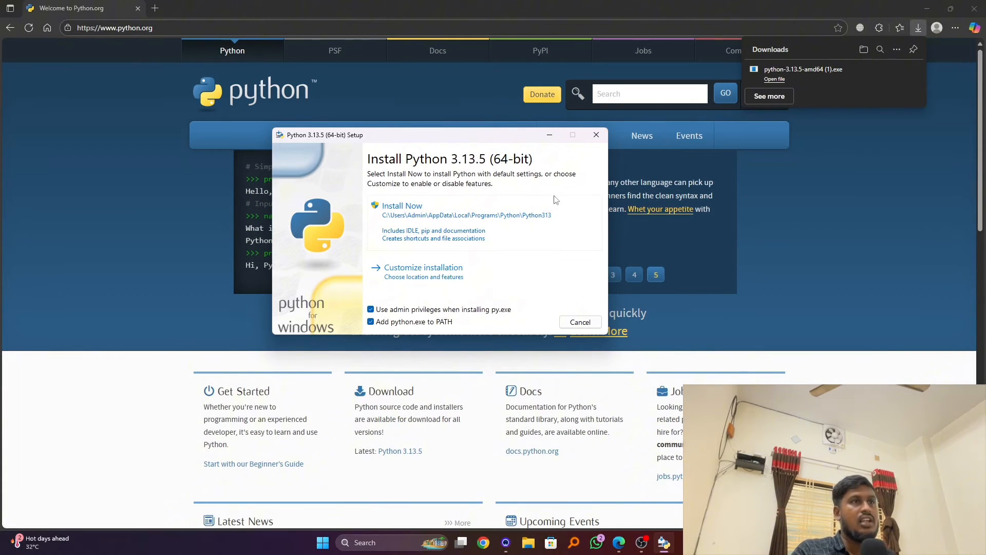
pyautogui.click(405, 280)
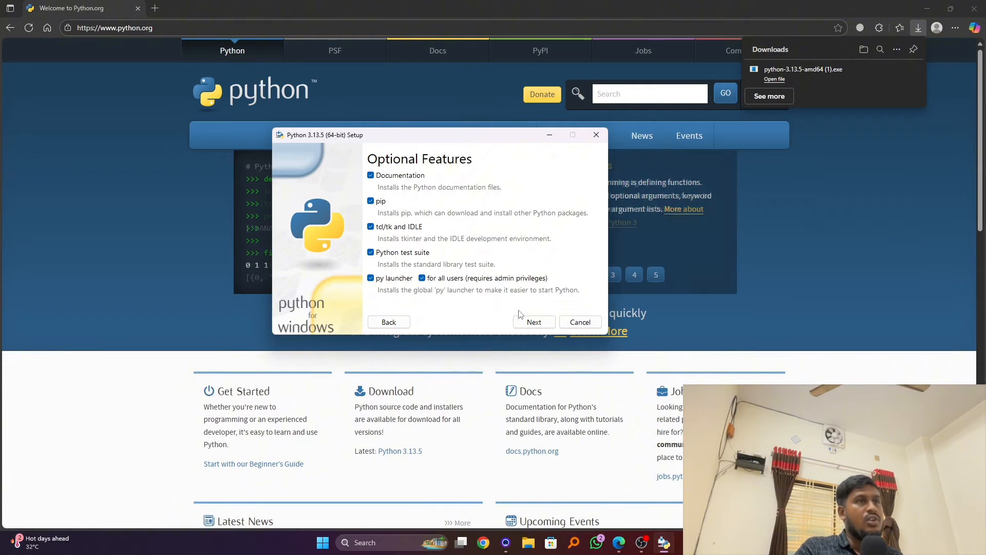
pyautogui.click(534, 321)
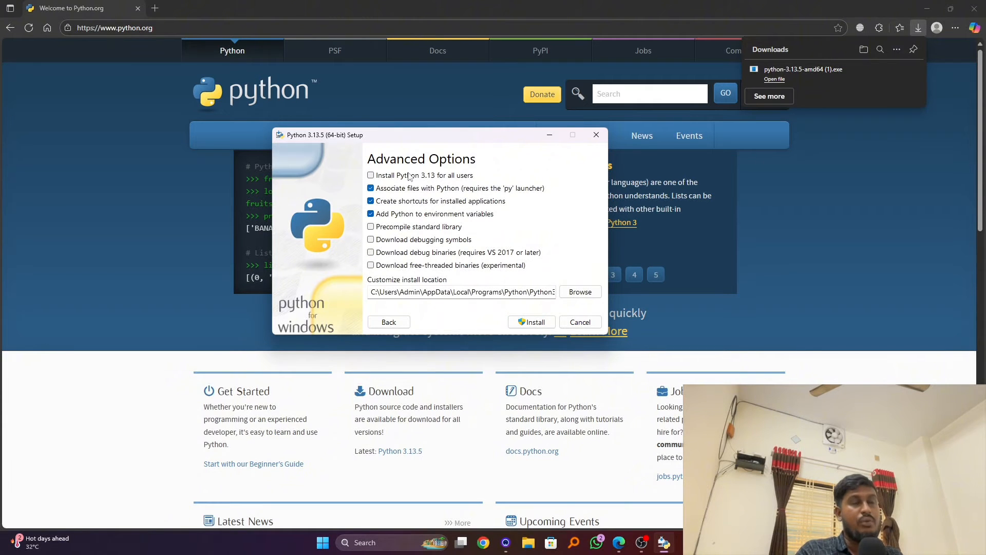
# Set Python 3.13 to install for all users, run the installation, and close the finished setup.
pyautogui.click(372, 176)
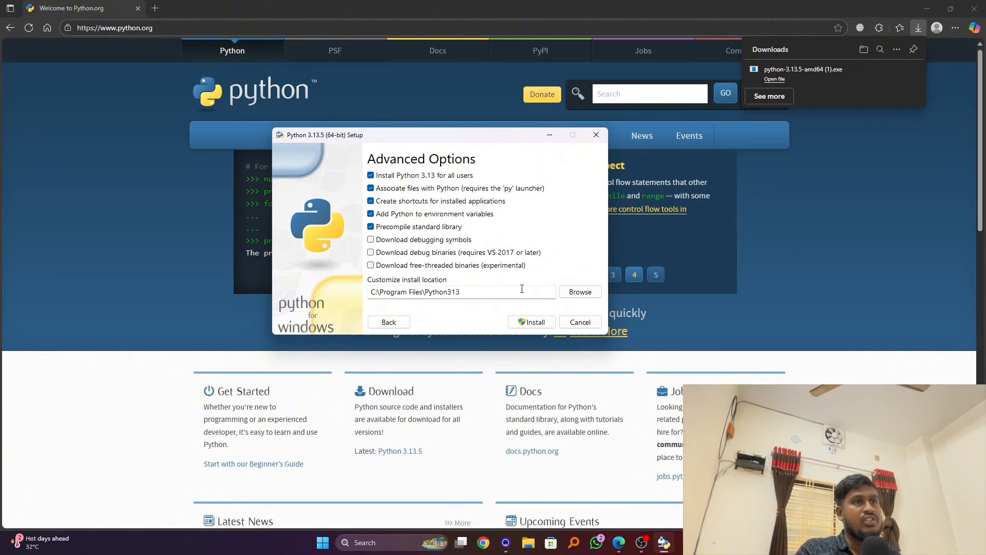
pyautogui.click(522, 322)
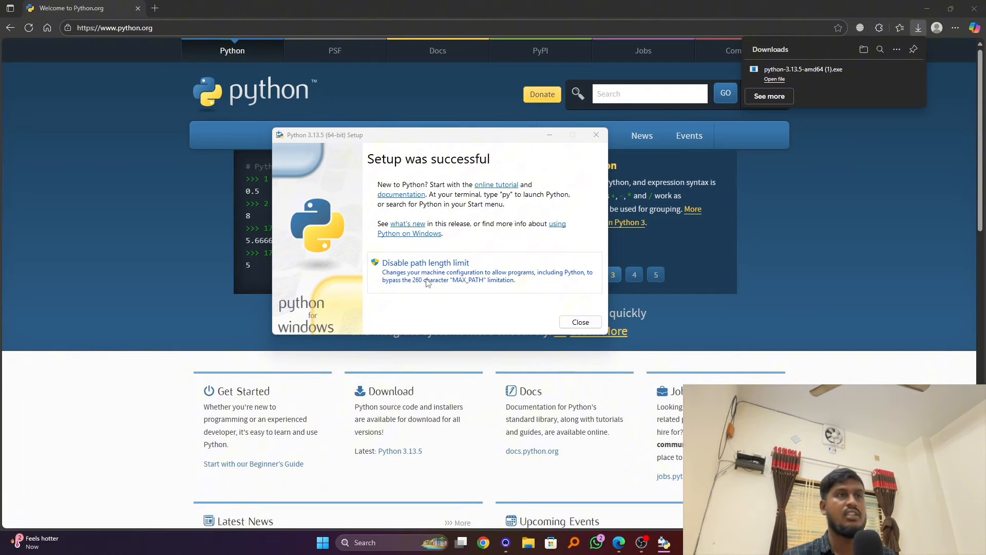
pyautogui.click(577, 323)
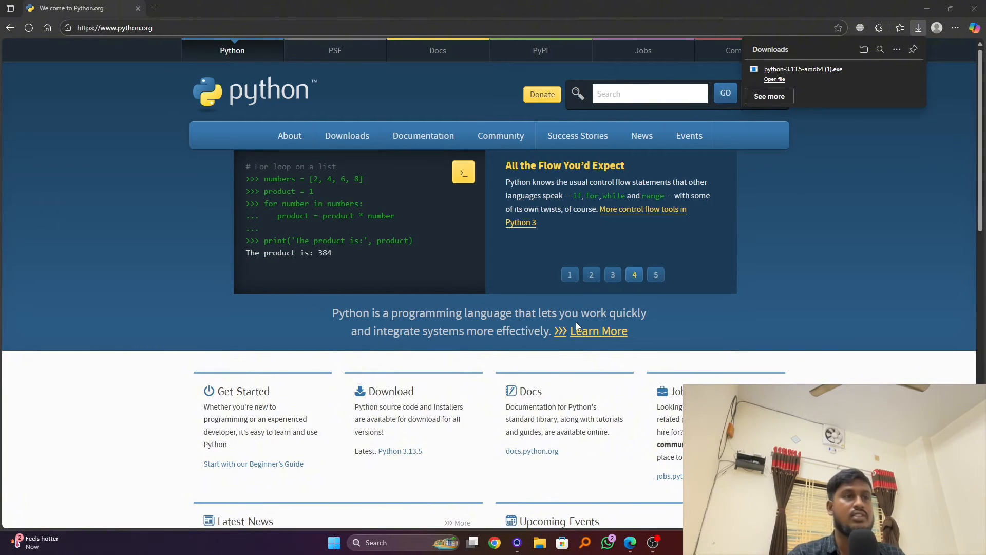
# Search Windows for CMD and open the Command Prompt.
pyautogui.click(403, 545)
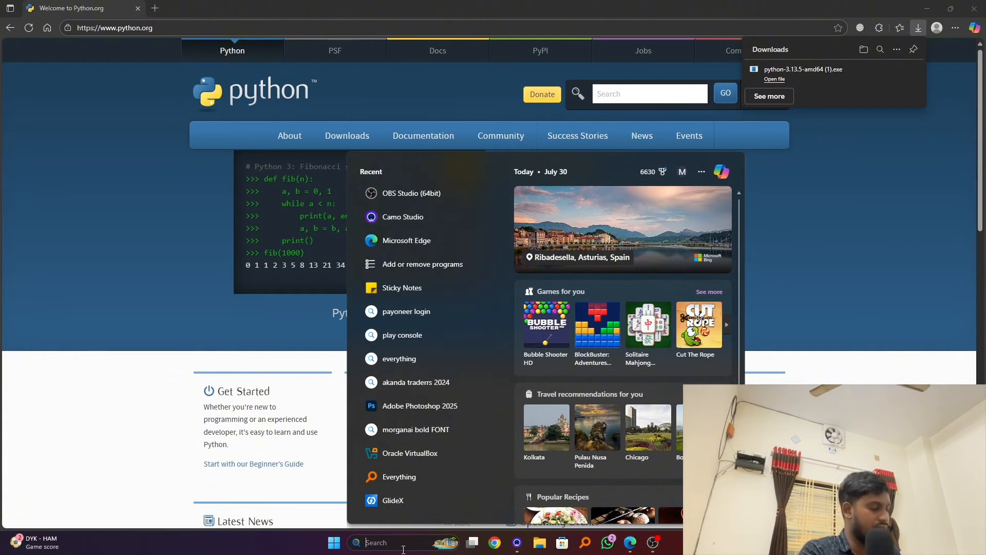
pyautogui.write('CMD')
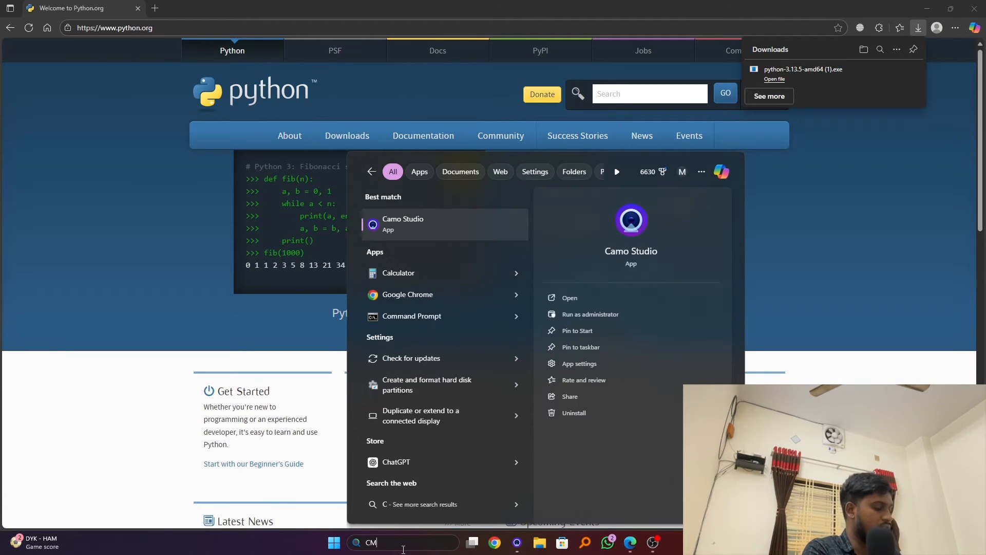
pyautogui.press('Return')
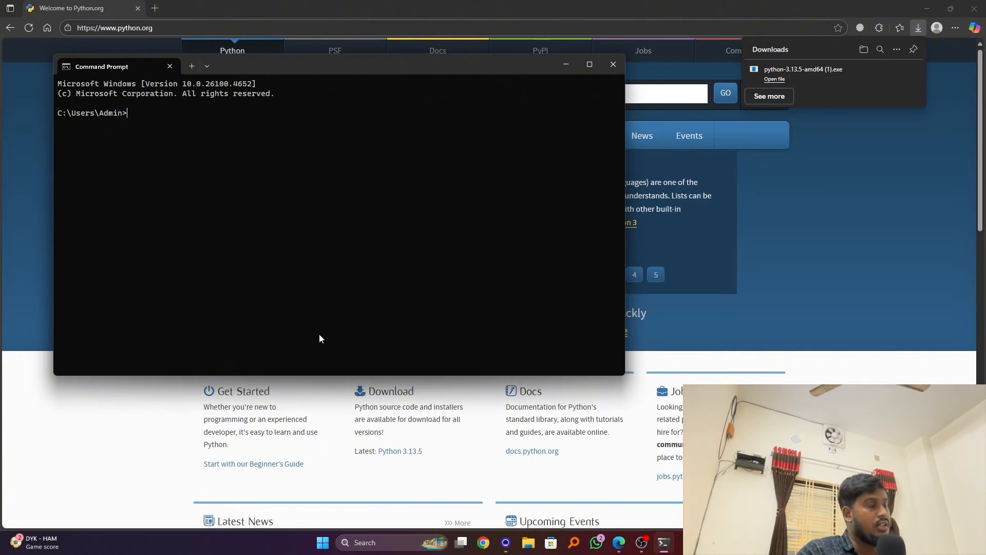
# Try to check the installed Python version by running PYTHON --VERSION in capitals.
pyautogui.write('PYT')
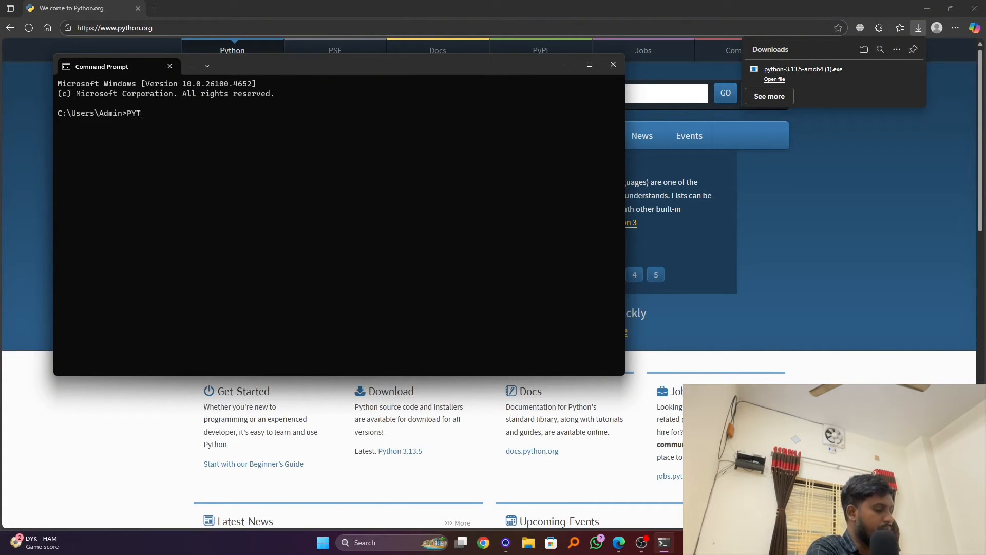
pyautogui.write('HON ')
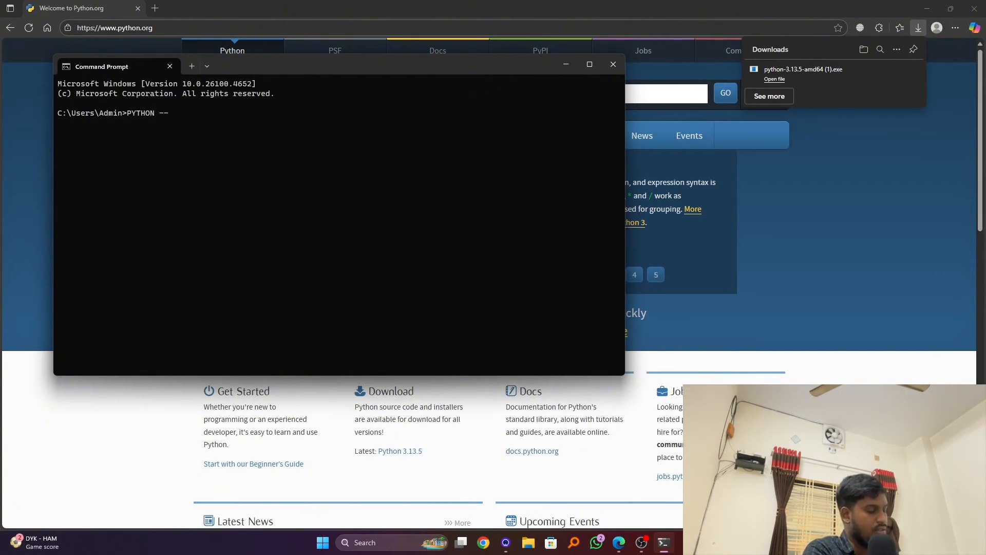
pyautogui.write('--VERSION')
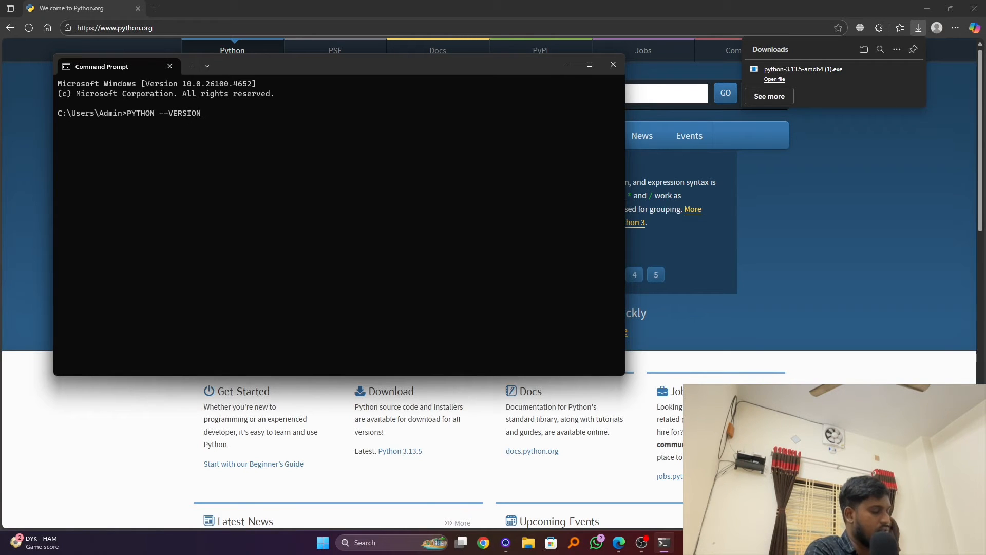
pyautogui.press('Return')
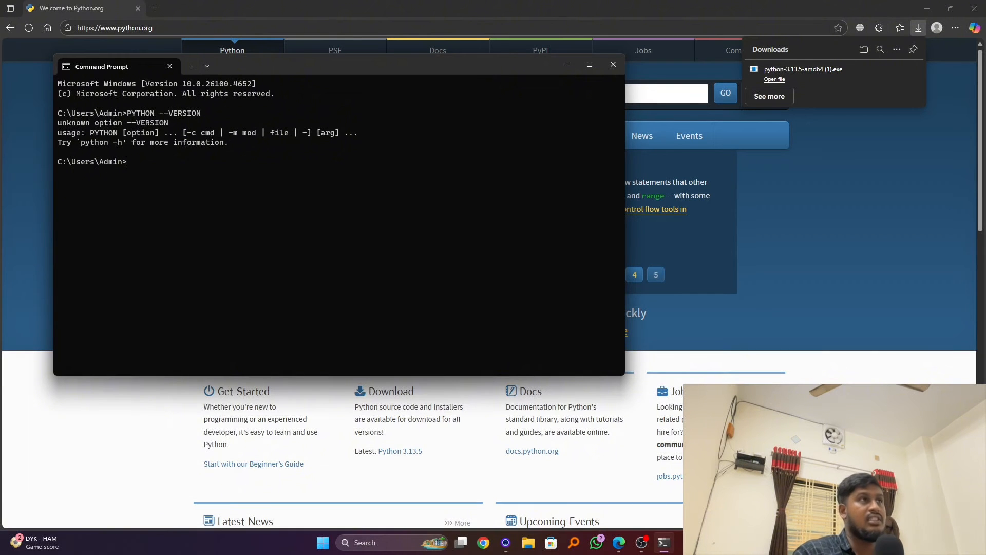
pyautogui.moveTo(201, 113); pyautogui.dragTo(131, 116)
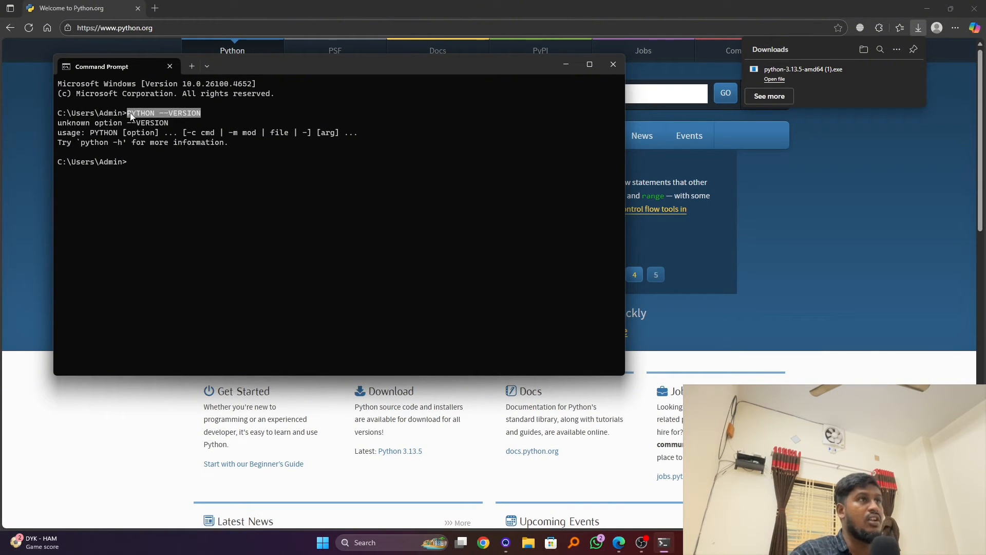
pyautogui.click(143, 162)
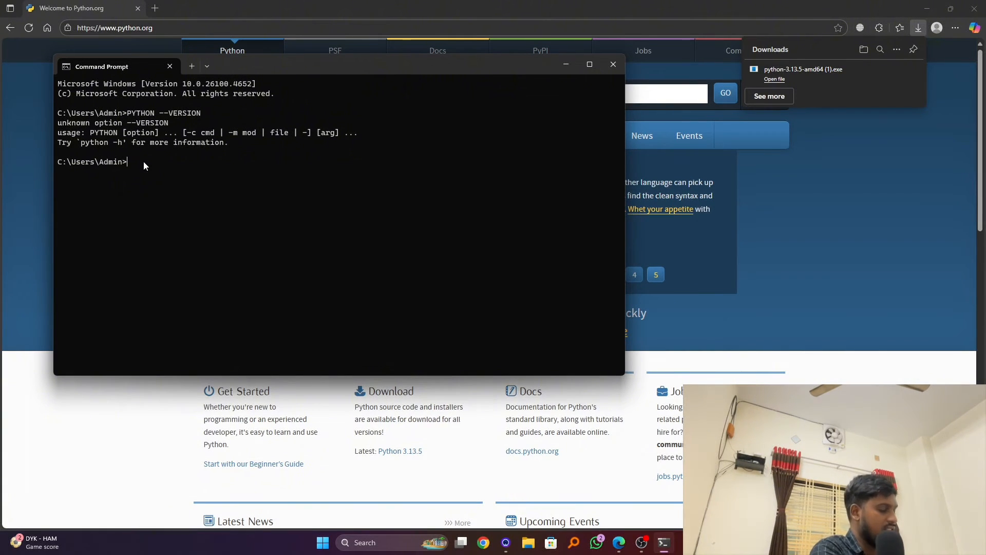
# Run python --version in lower case to check the installation, and close the Command Prompt.
pyautogui.write('python --')
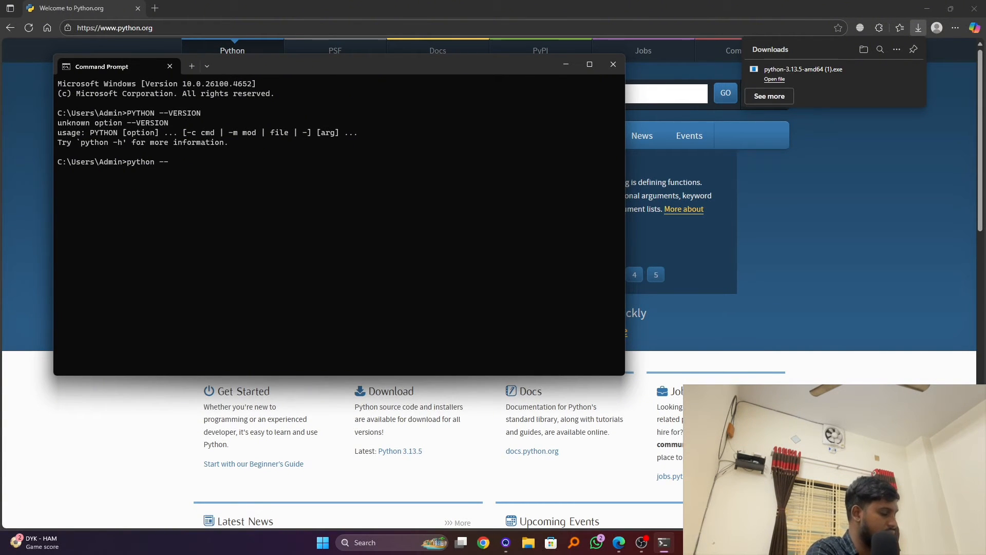
pyautogui.write('version')
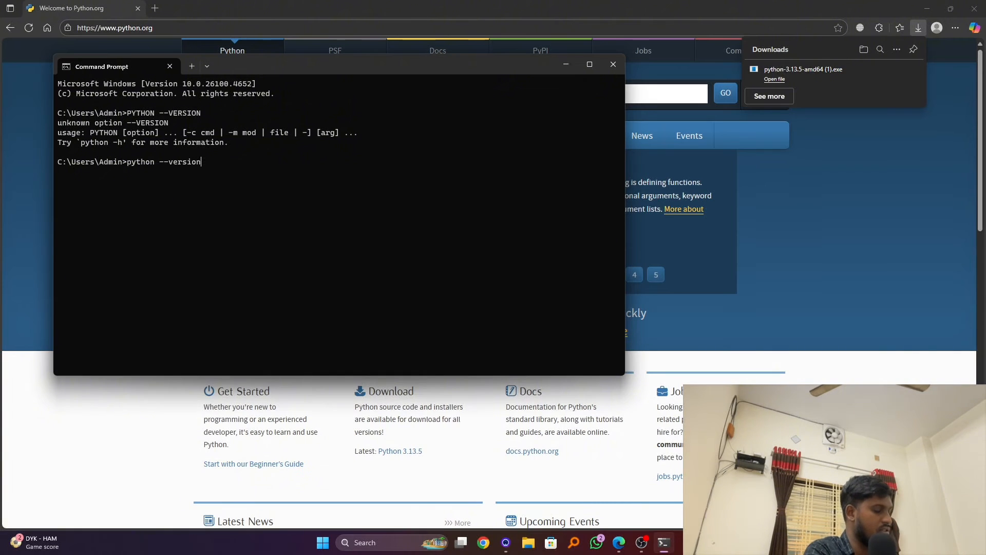
pyautogui.press('Return')
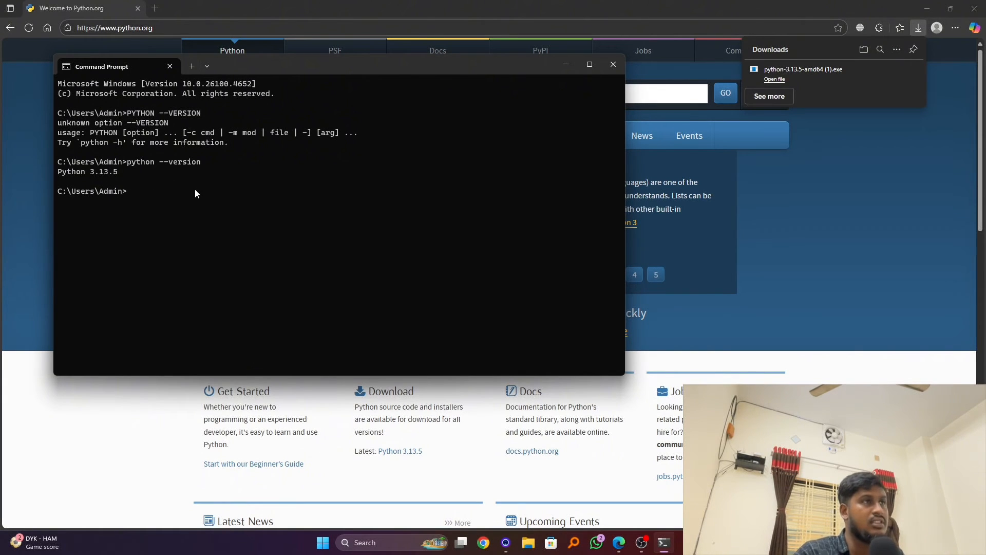
pyautogui.moveTo(400, 69); pyautogui.dragTo(463, 263)
pyautogui.moveTo(347, 135)
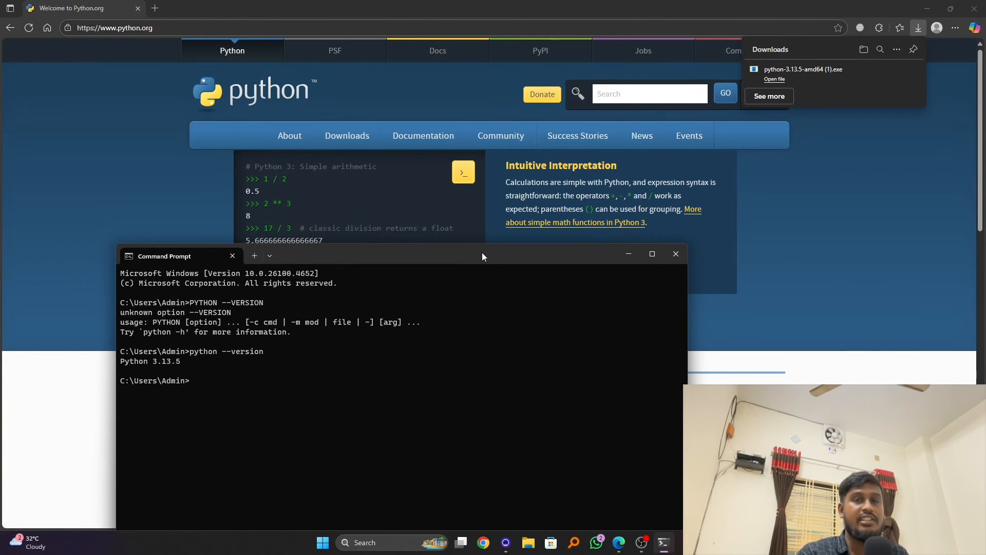
pyautogui.moveTo(482, 252); pyautogui.dragTo(467, 97)
pyautogui.click(653, 110)
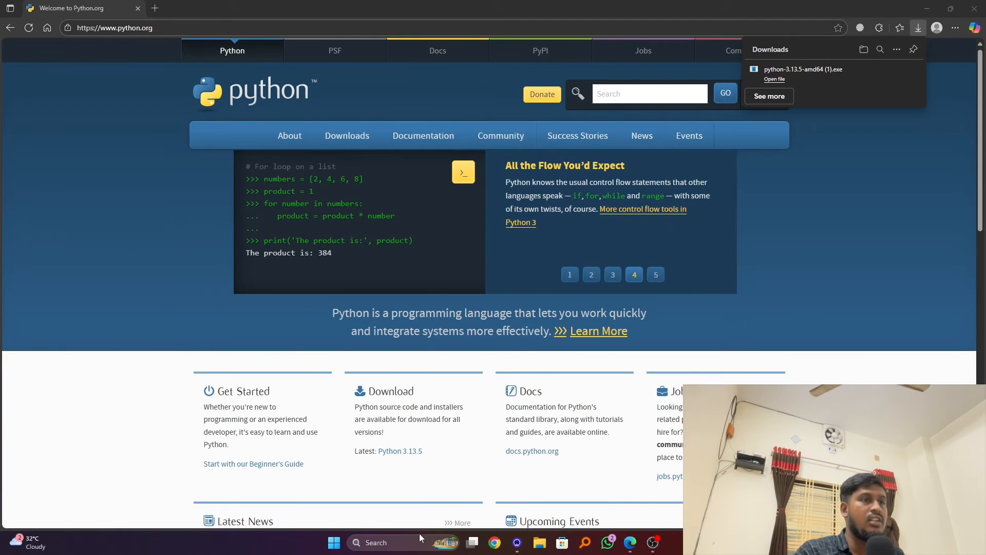
# Search Windows for IDLE (Python 3.13 64-bit) and open it.
pyautogui.click(411, 539)
pyautogui.write('id')
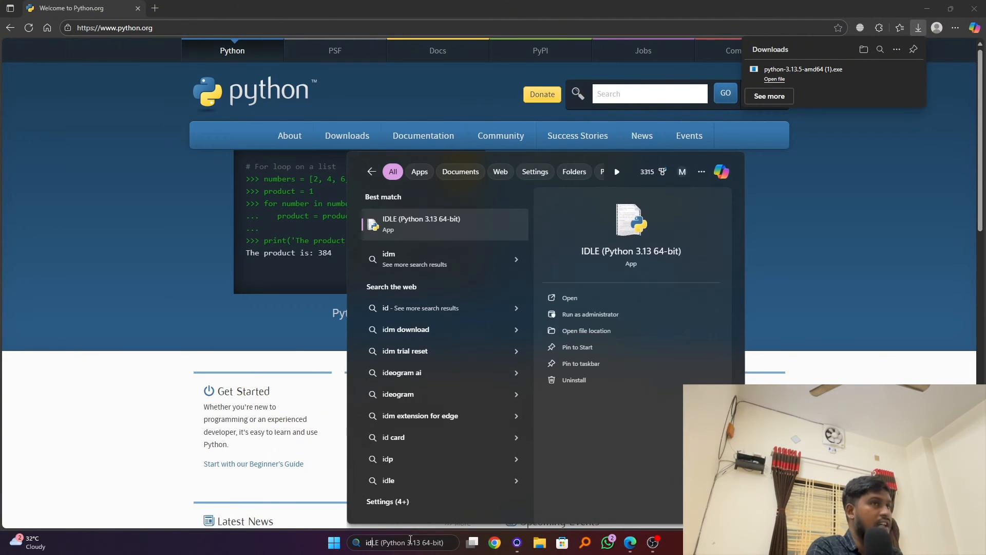
pyautogui.press('Return')
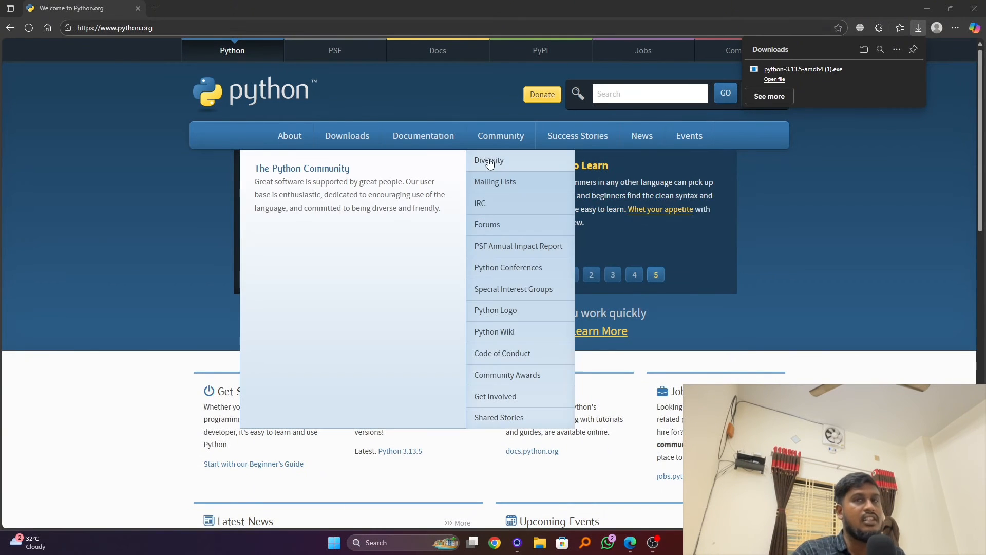
pyautogui.moveTo(500, 136)
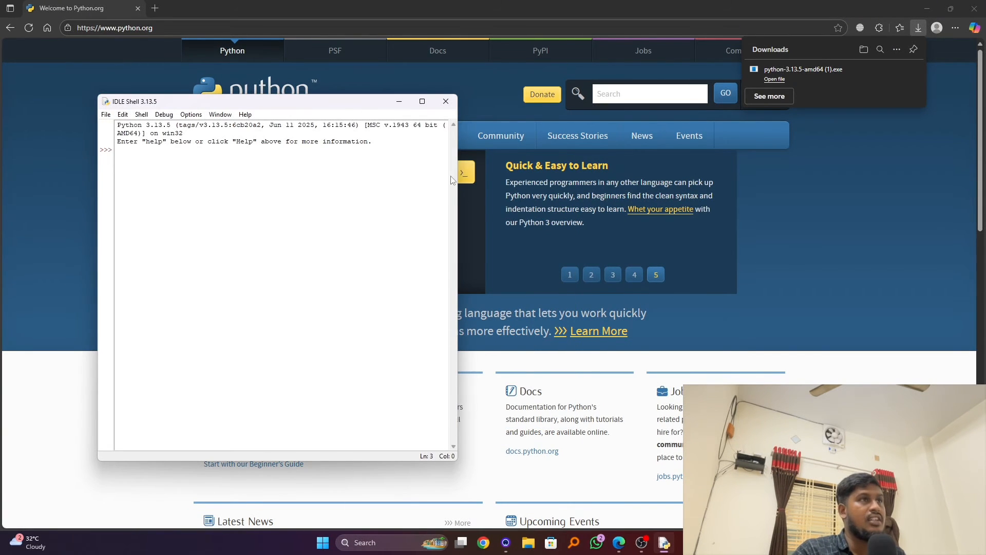
# Run print("multi technology") in the IDLE shell and point out the printed output line.
pyautogui.moveTo(348, 109); pyautogui.dragTo(607, 110)
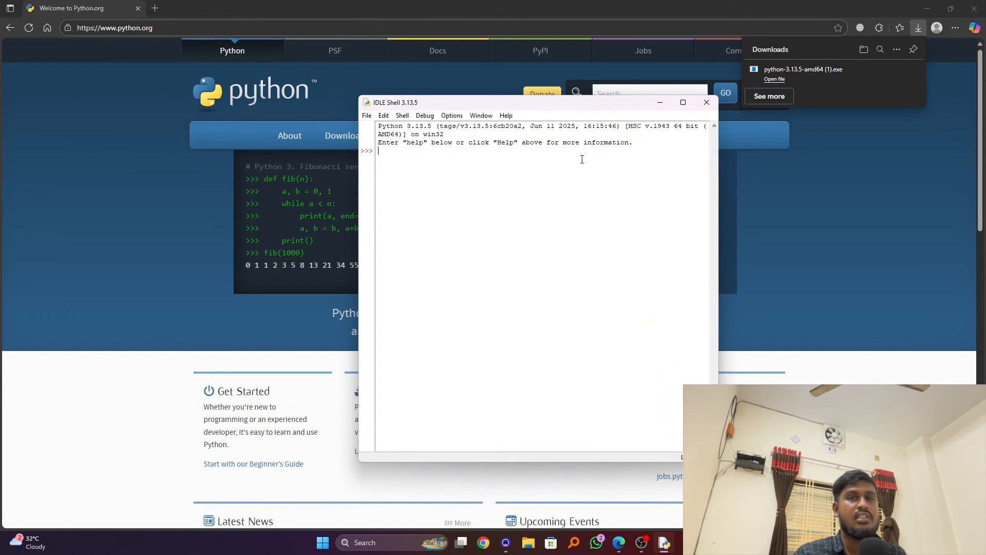
pyautogui.write('print(')
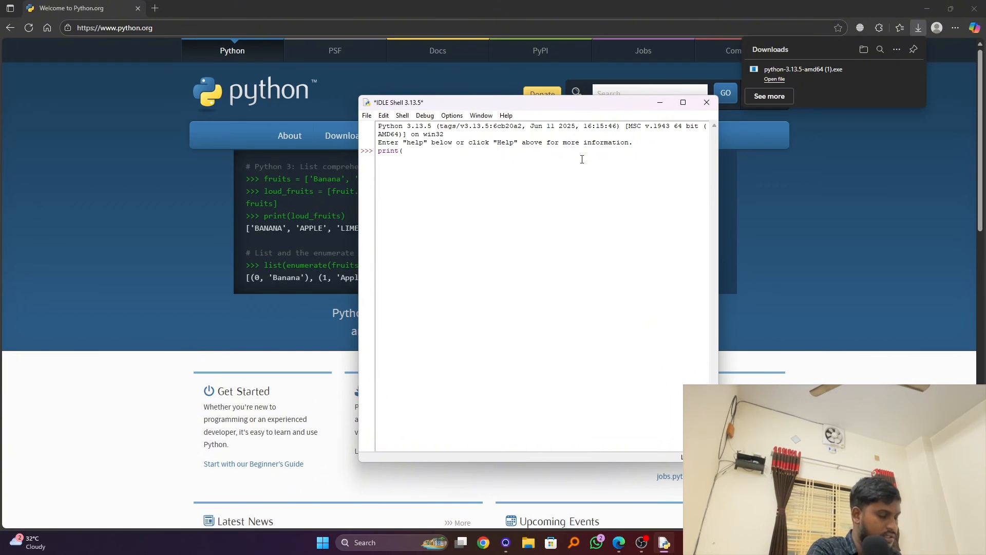
pyautogui.write('"')
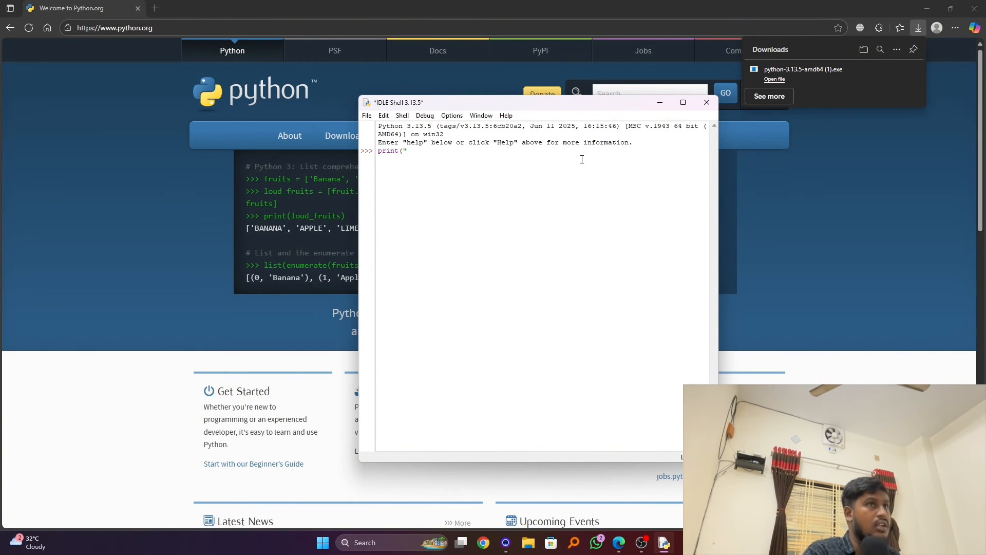
pyautogui.write('mult')
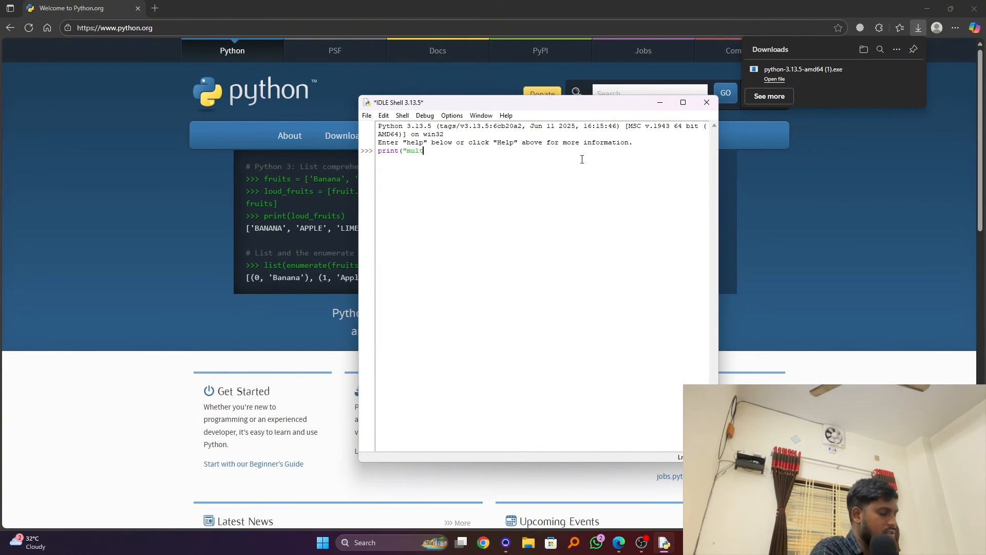
pyautogui.write('i tech')
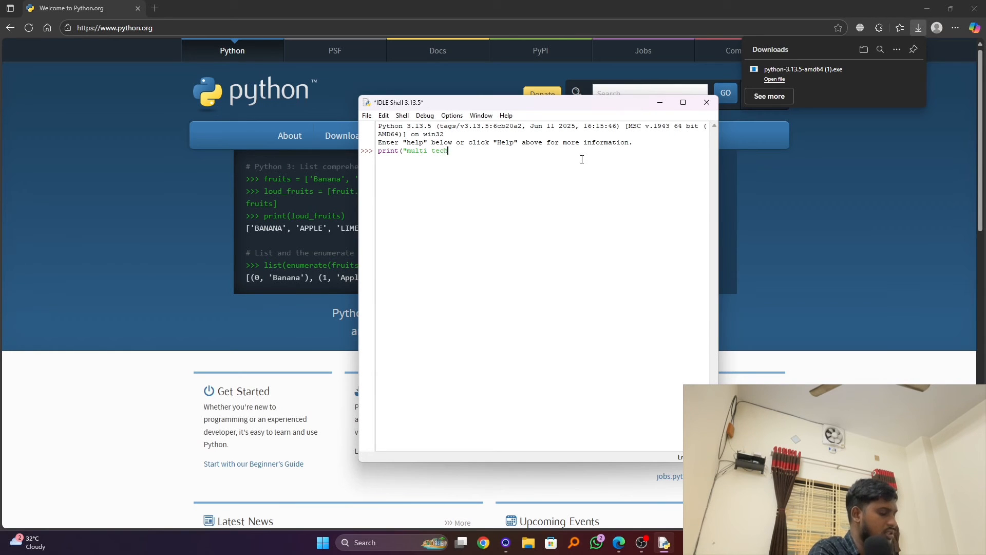
pyautogui.write('nology')
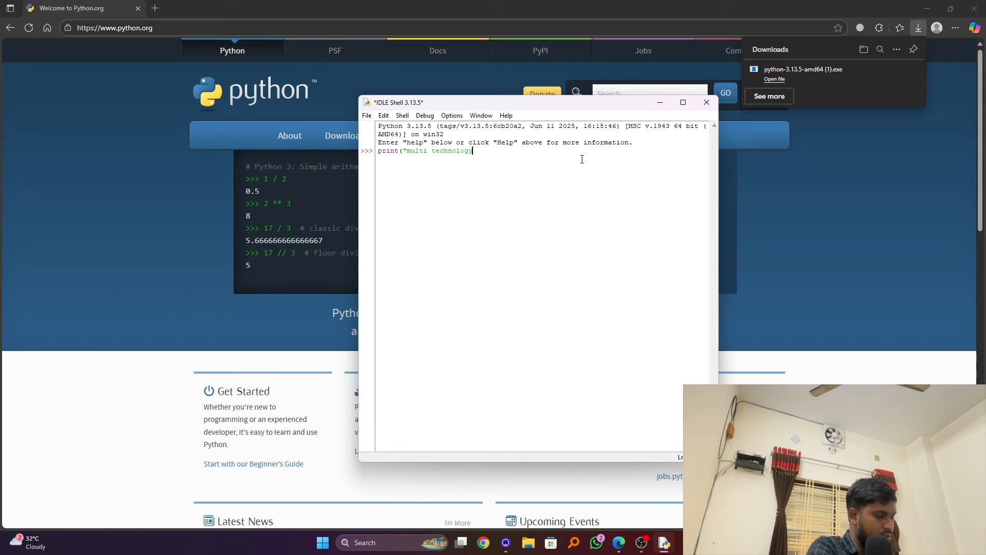
pyautogui.write('")')
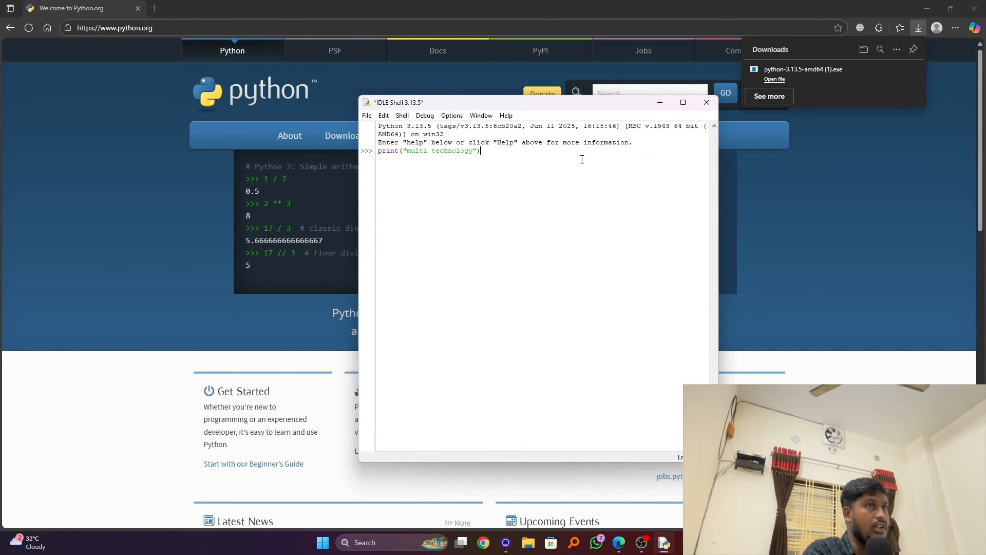
pyautogui.press('Return')
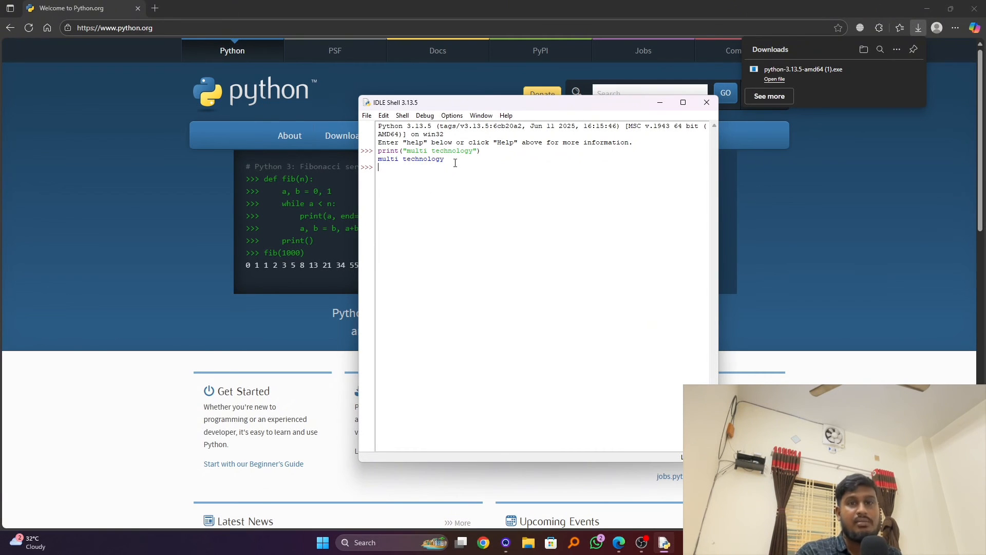
pyautogui.moveTo(455, 163); pyautogui.dragTo(379, 160)
pyautogui.click(438, 159)
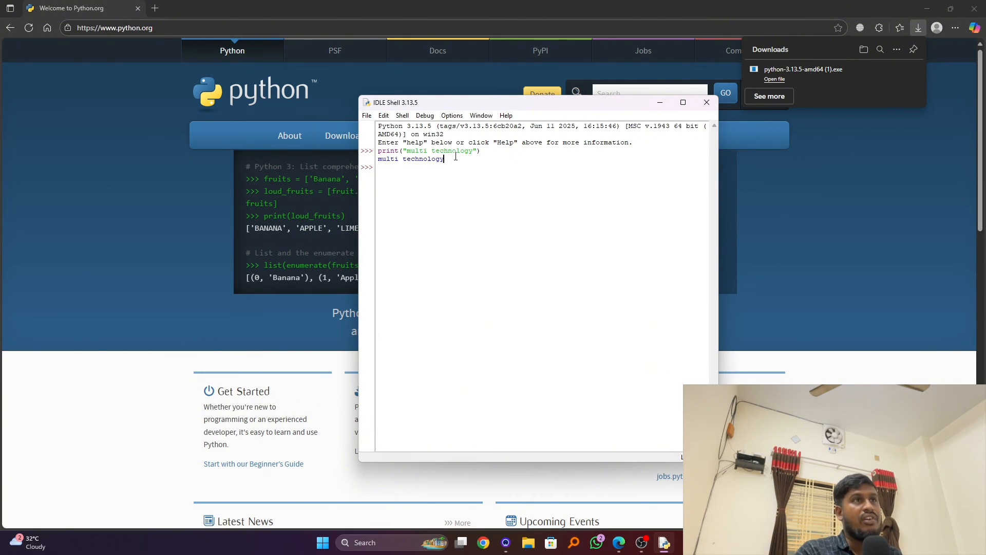
# Save the shell session to the Desktop as a Python file named print demo, and check for the saved file there.
pyautogui.click(367, 115)
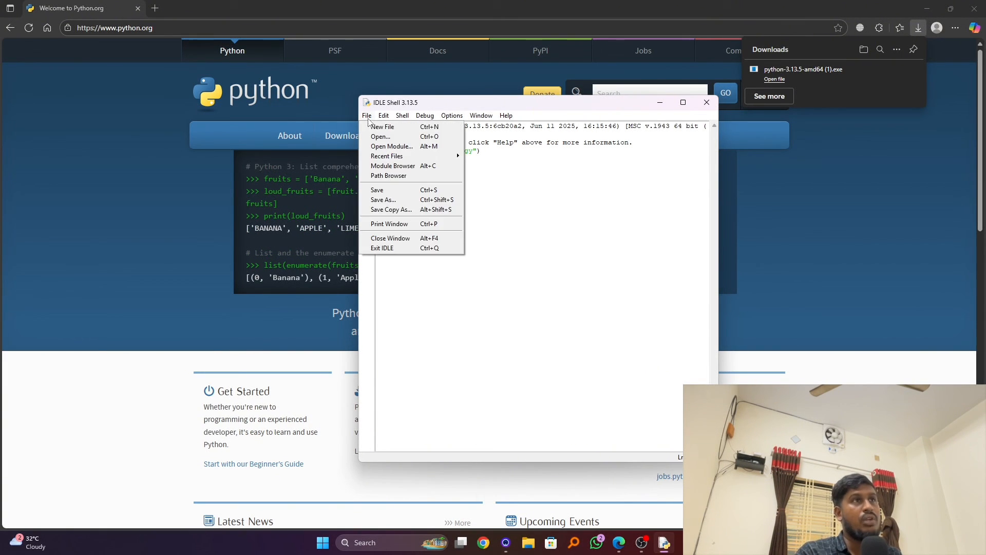
pyautogui.click(380, 199)
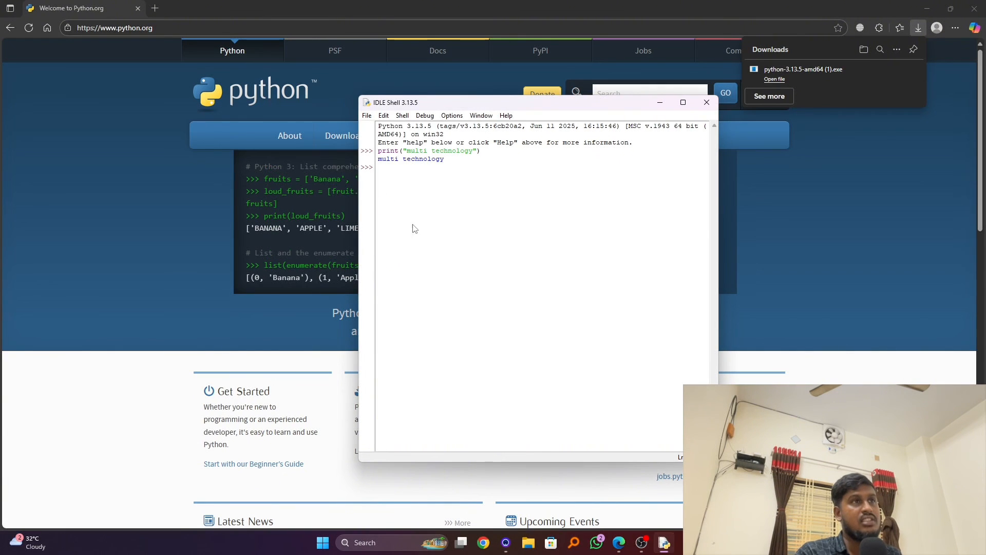
pyautogui.click(487, 339)
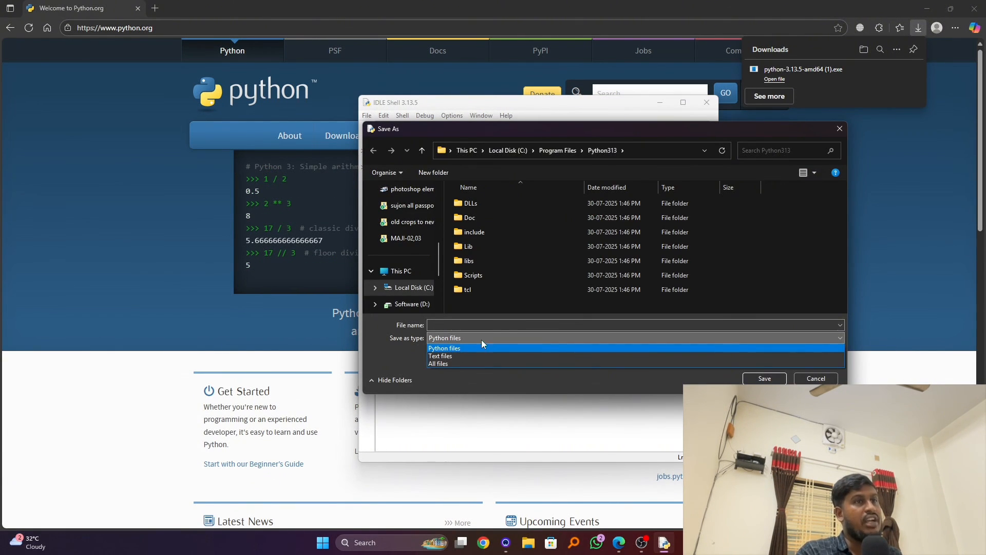
pyautogui.click(482, 340)
pyautogui.scroll(5, 398, 218)
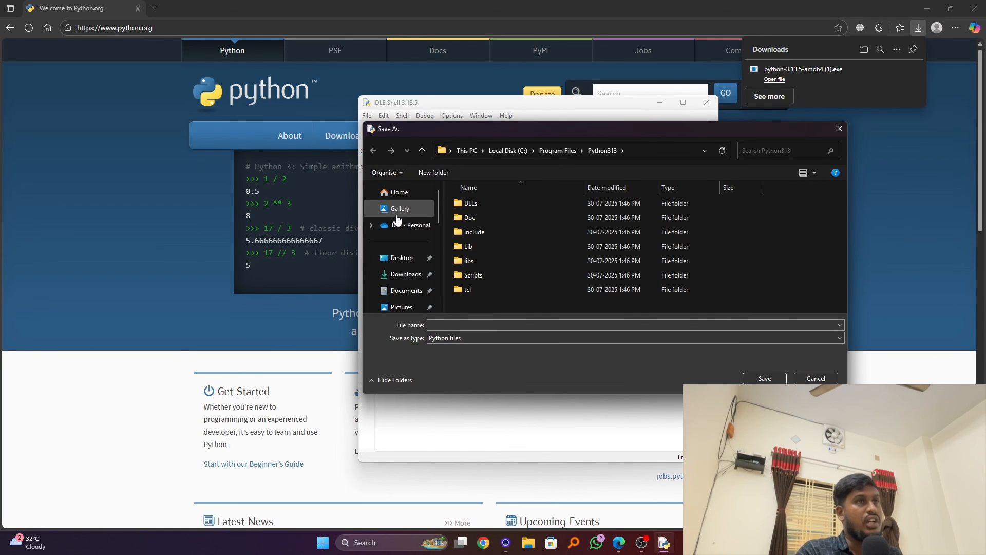
pyautogui.click(401, 257)
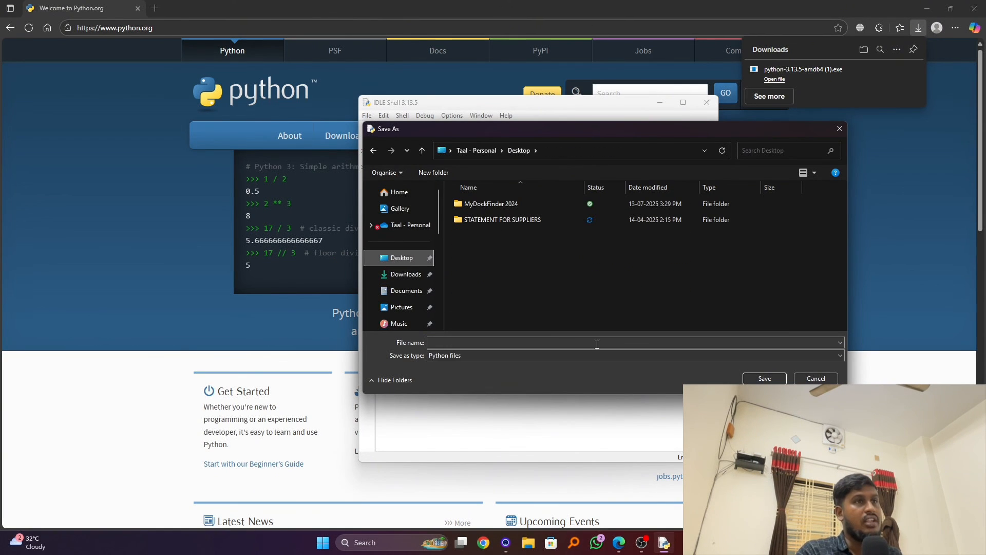
pyautogui.click(596, 342)
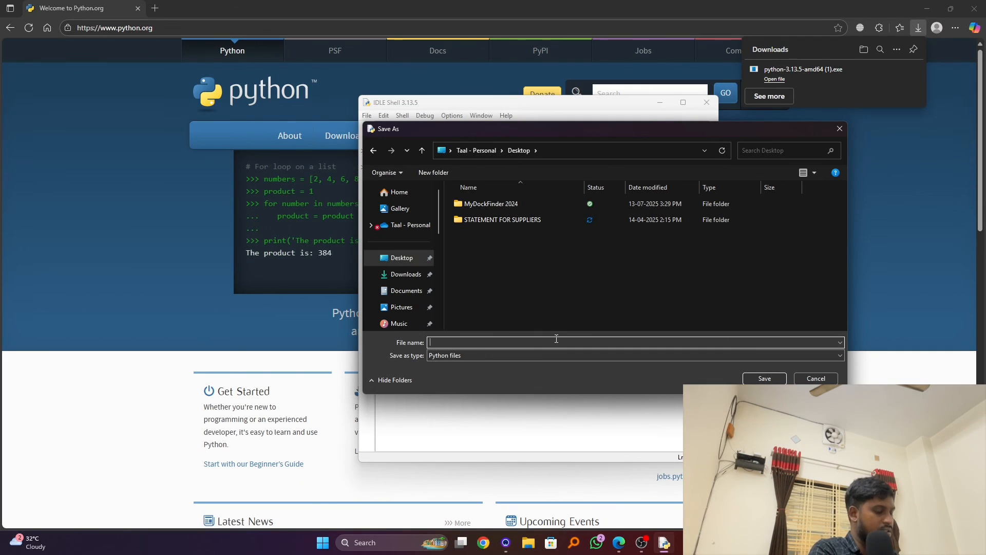
pyautogui.write('p')
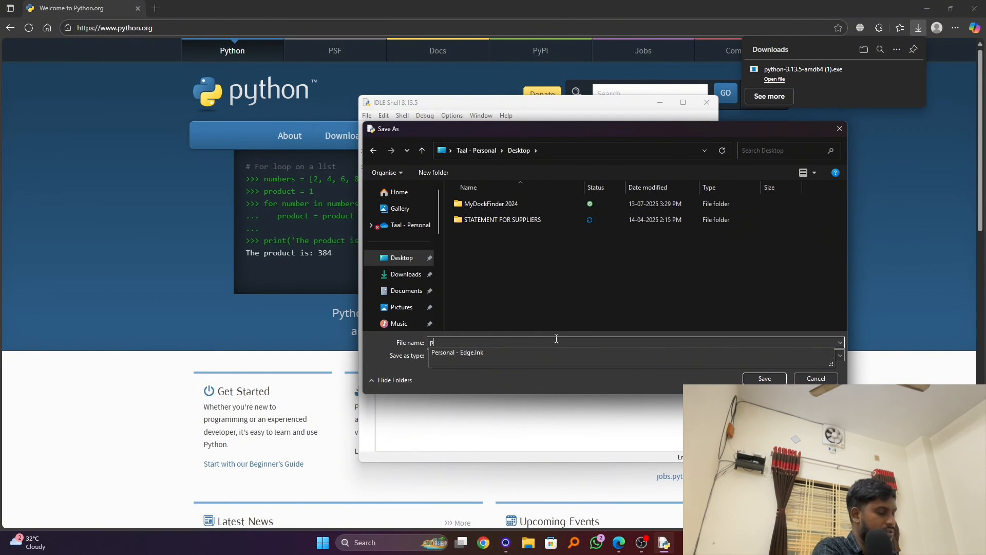
pyautogui.write('rint demo')
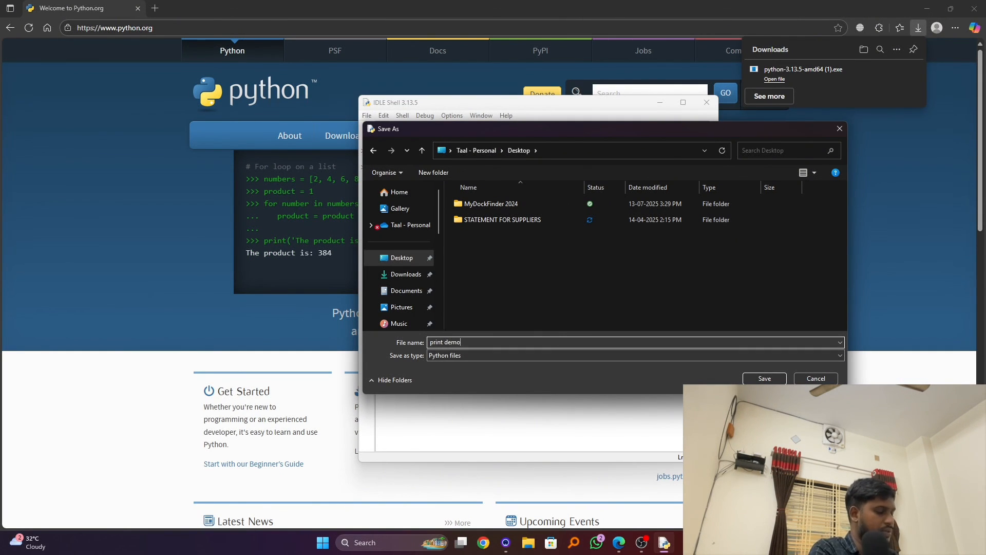
pyautogui.press('Return')
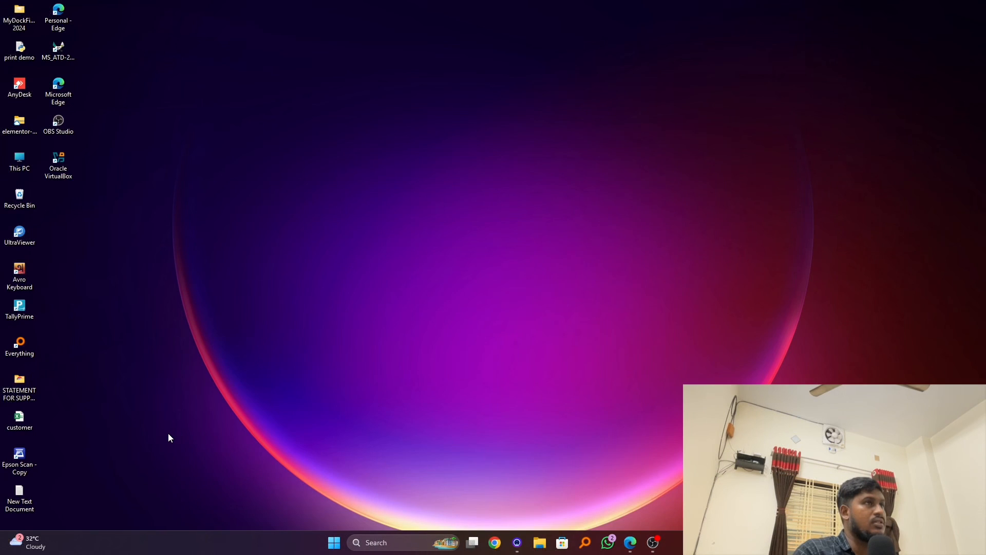
pyautogui.click(21, 52)
pyautogui.click(495, 288)
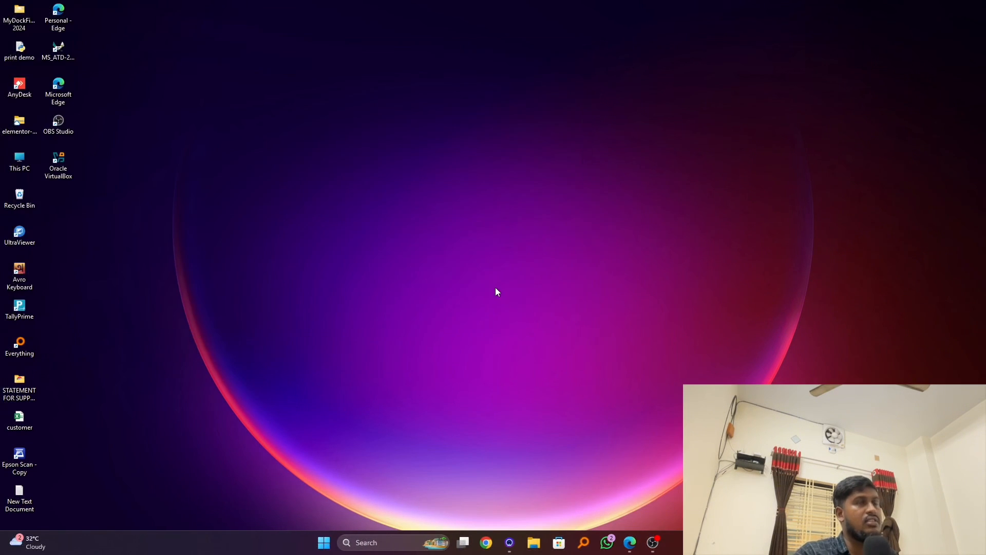